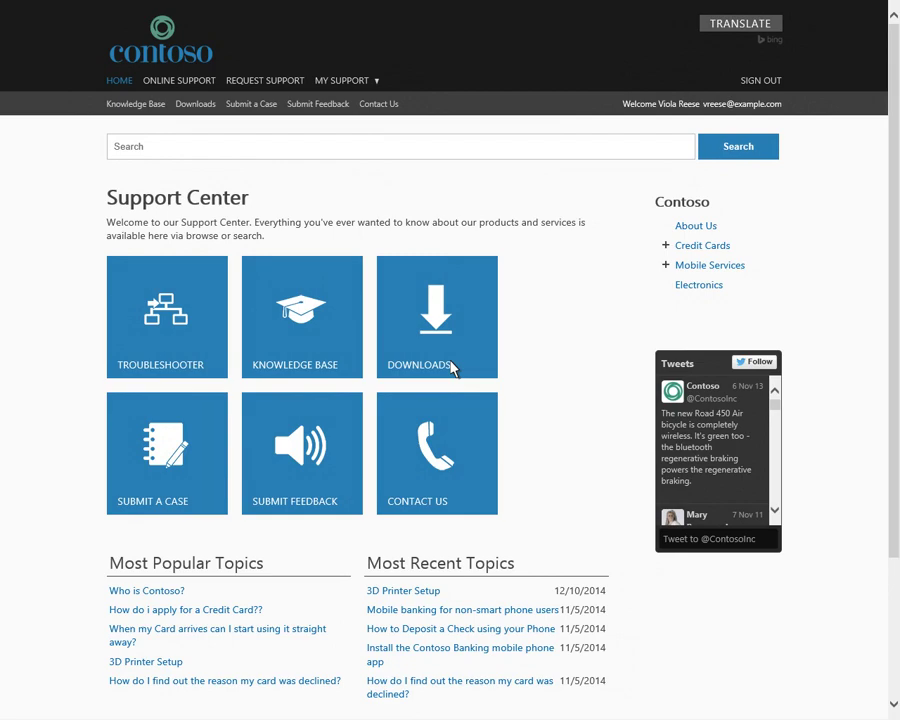
- Open the Submit a Case form from the Support Center home page
click(138, 476)
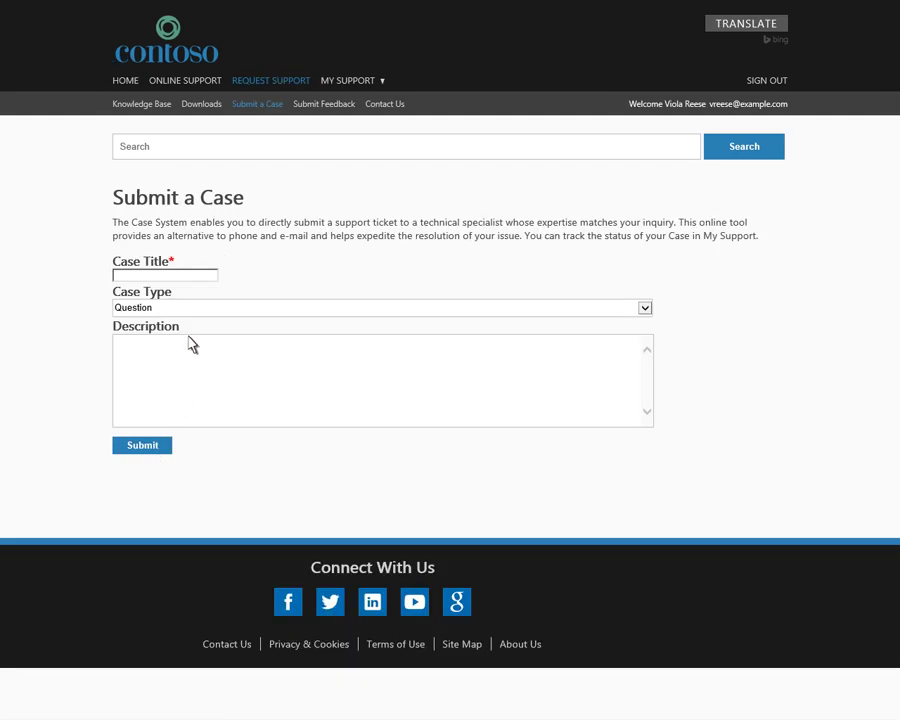
- Title the case 'I lost my credit card!' and set its type to Problem
click(197, 279)
text(I lost my credit card!)
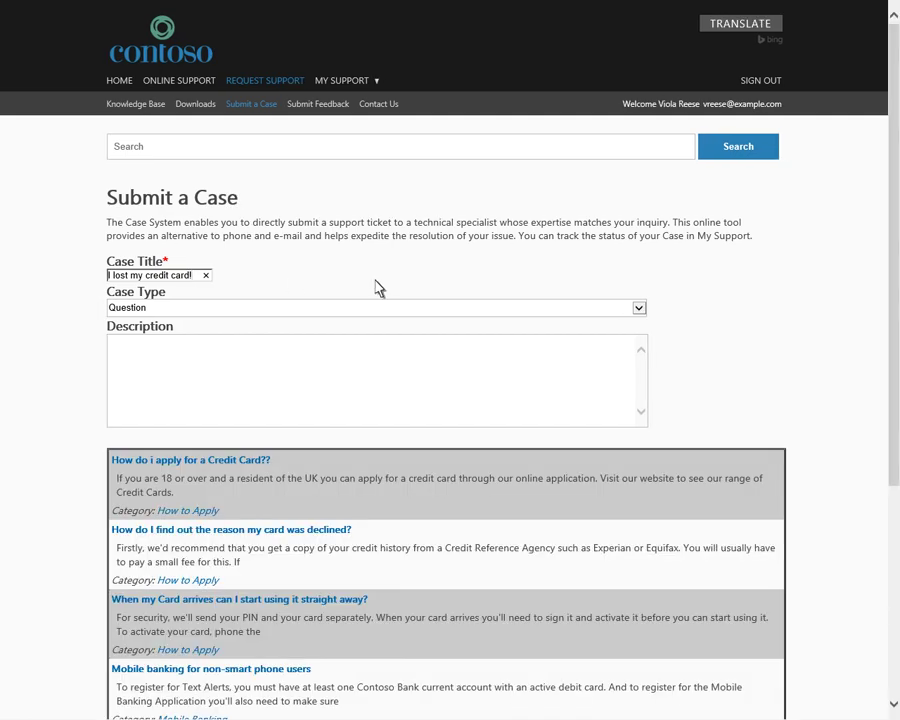
click(639, 311)
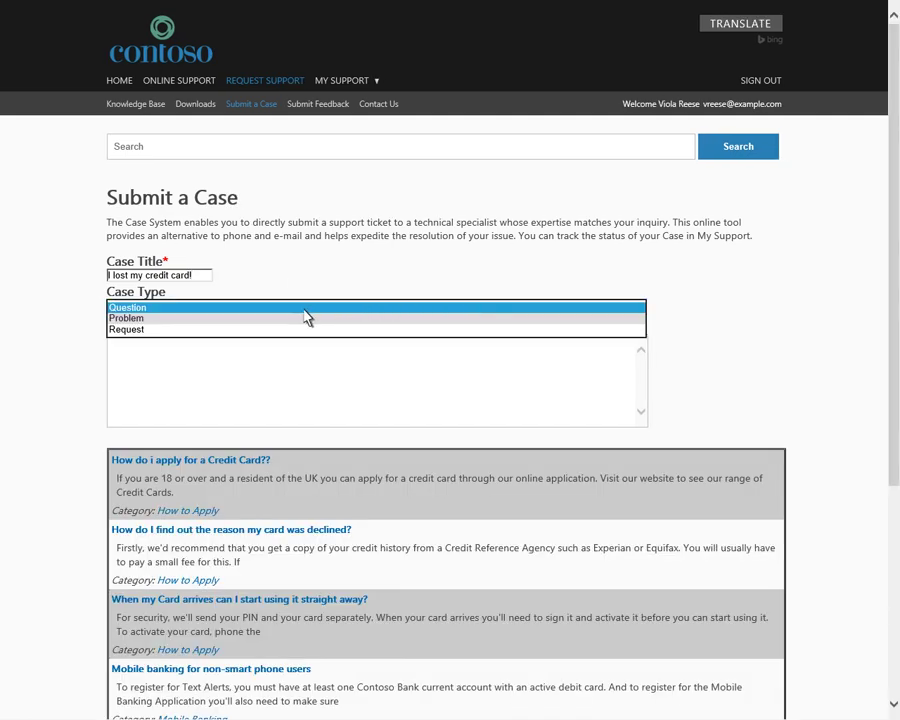
click(146, 318)
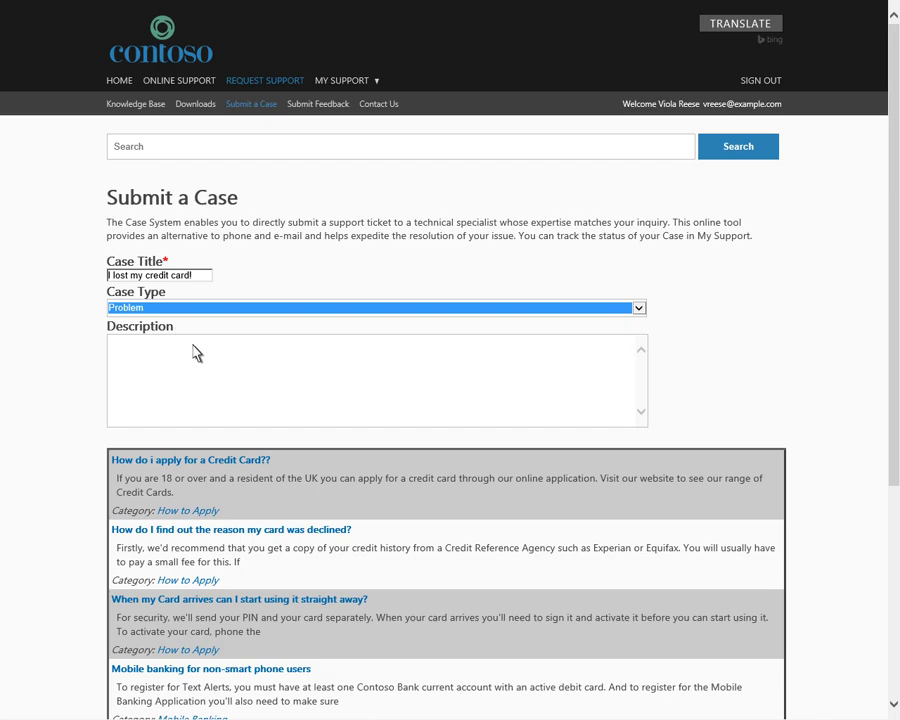
- Describe the card going missing 3 days ago, submit the case, and view case history
click(196, 353)
text(My credit card went missing...)
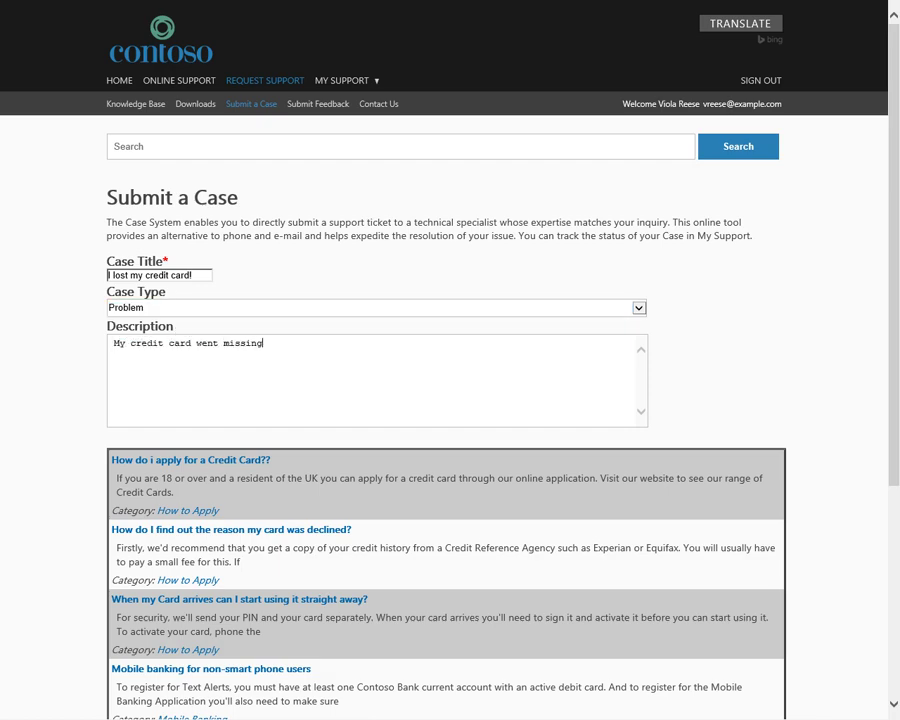
key(BackSpace)
key(BackSpace)
key(BackSpace)
text(3 days ago.  How can I get a new one?)
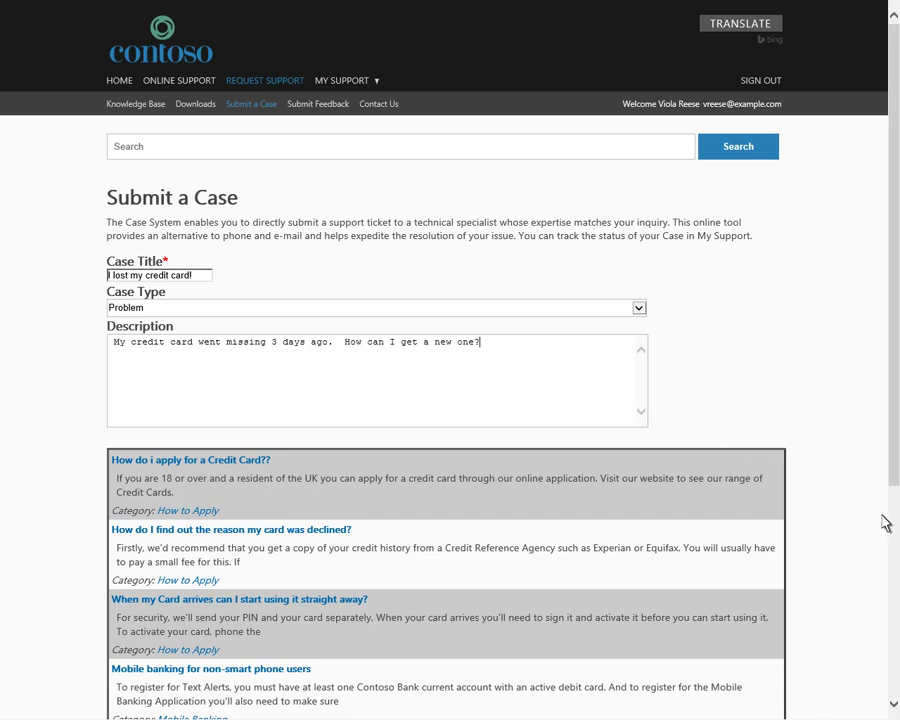
scroll(895, 533, down, 3)
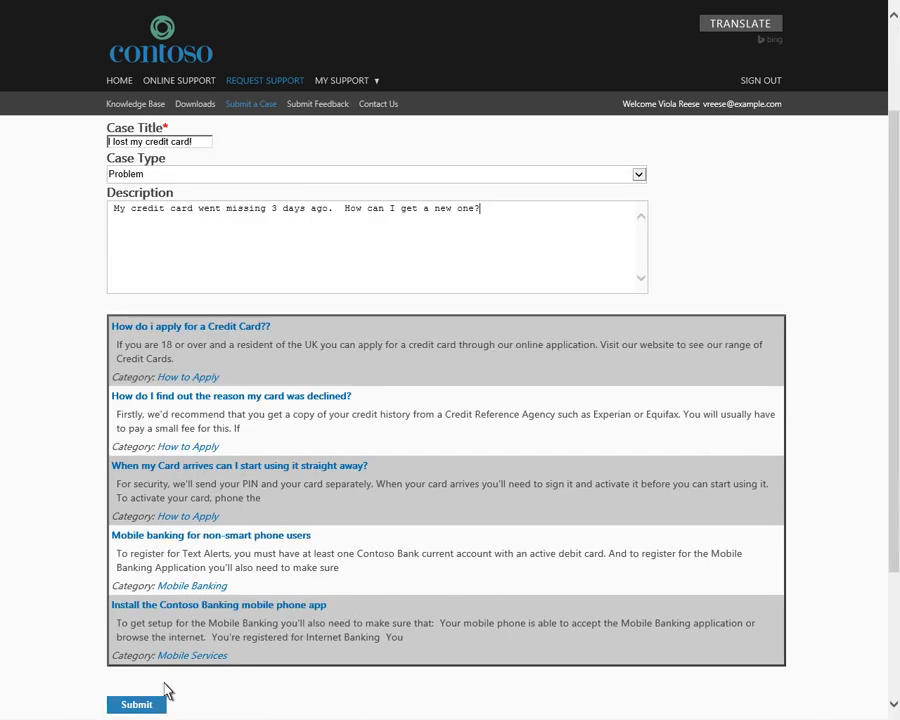
click(138, 705)
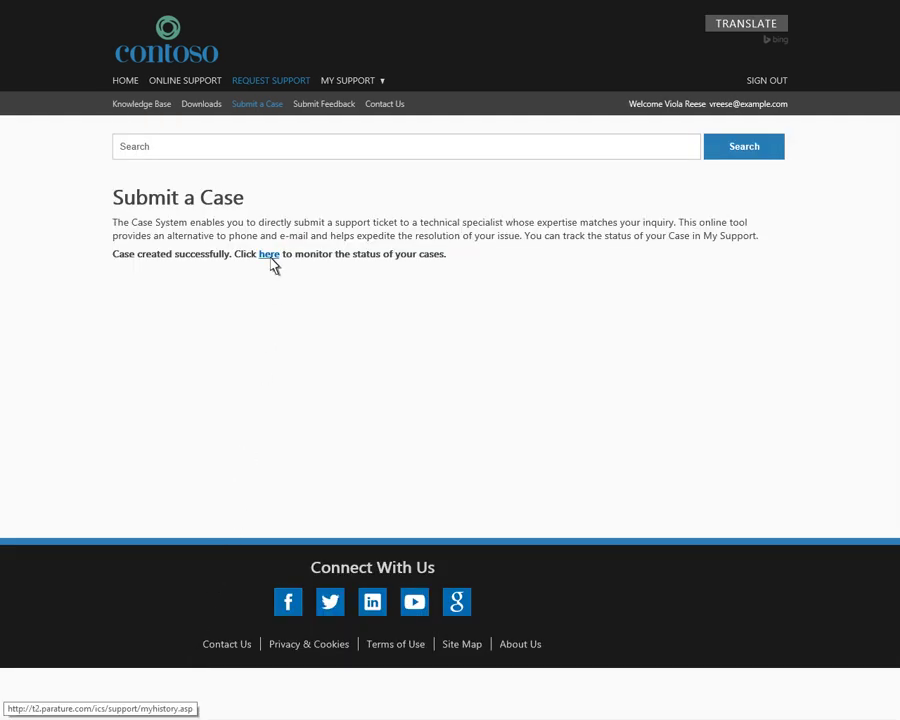
click(268, 255)
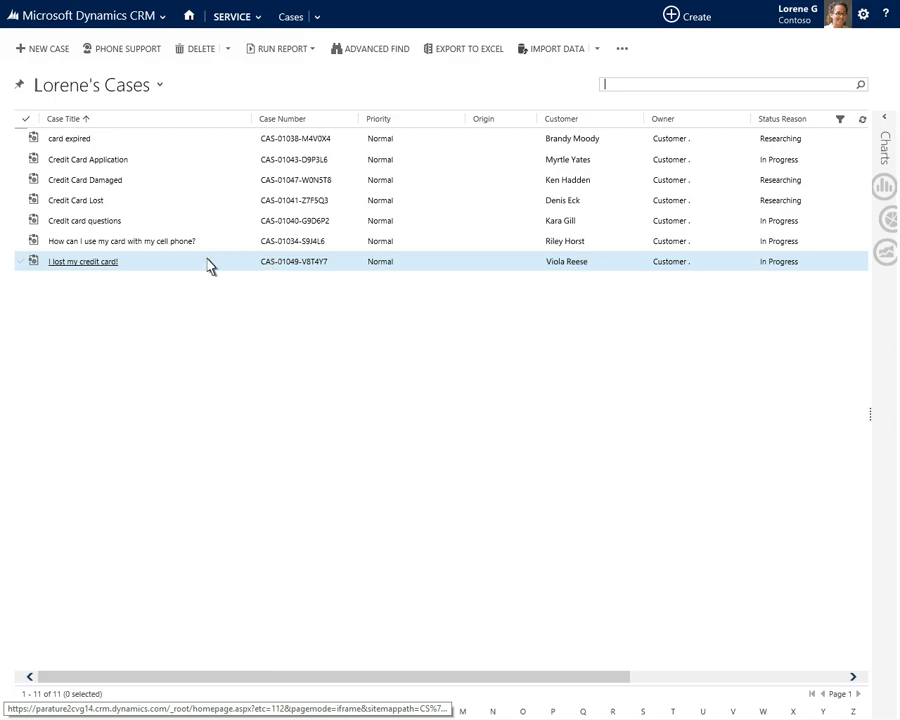
- Open the 'I lost my credit card!' case from the Cases list
click(82, 263)
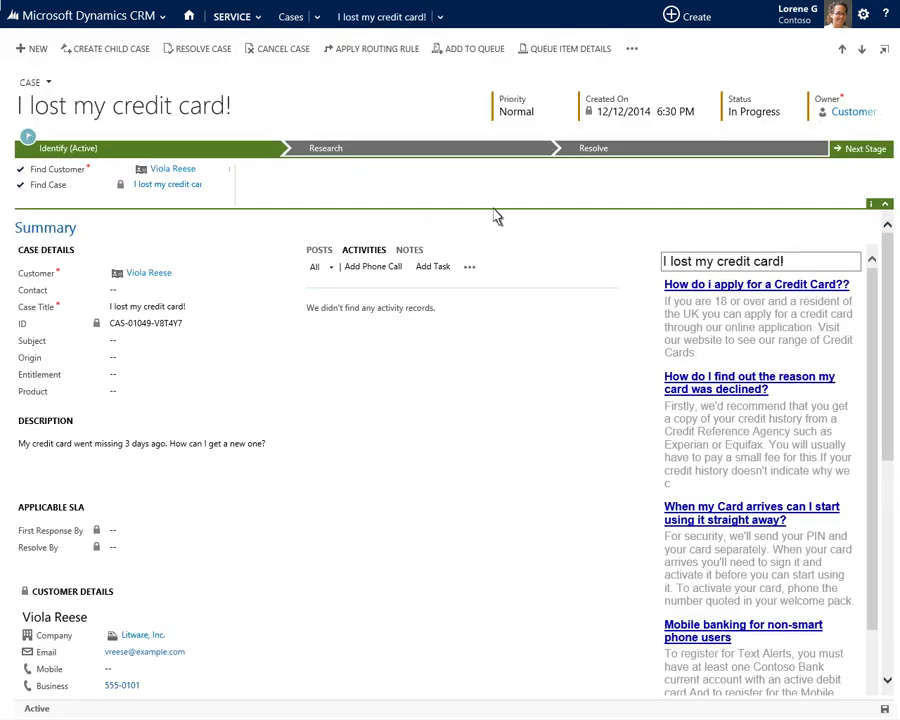
- Set the case status to Pending and start a case comment titled 'Your lost credit card'
click(740, 110)
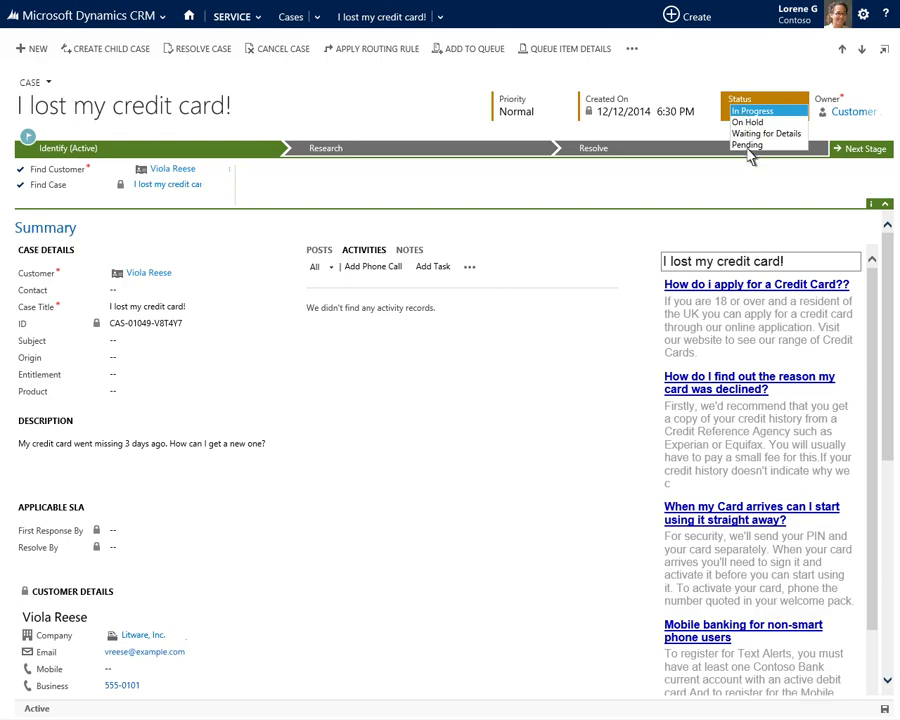
click(747, 146)
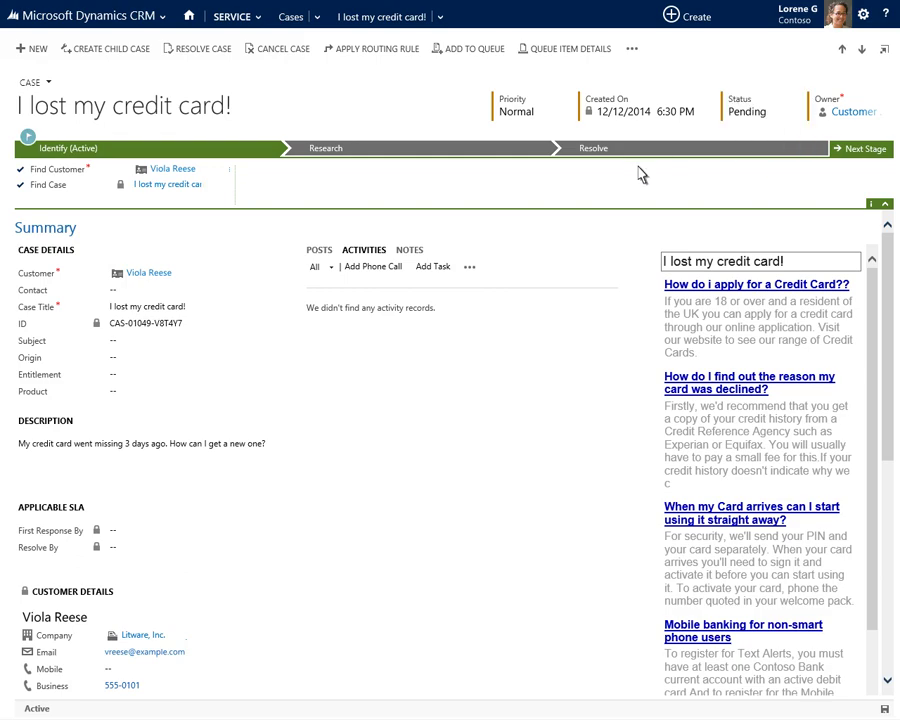
click(470, 268)
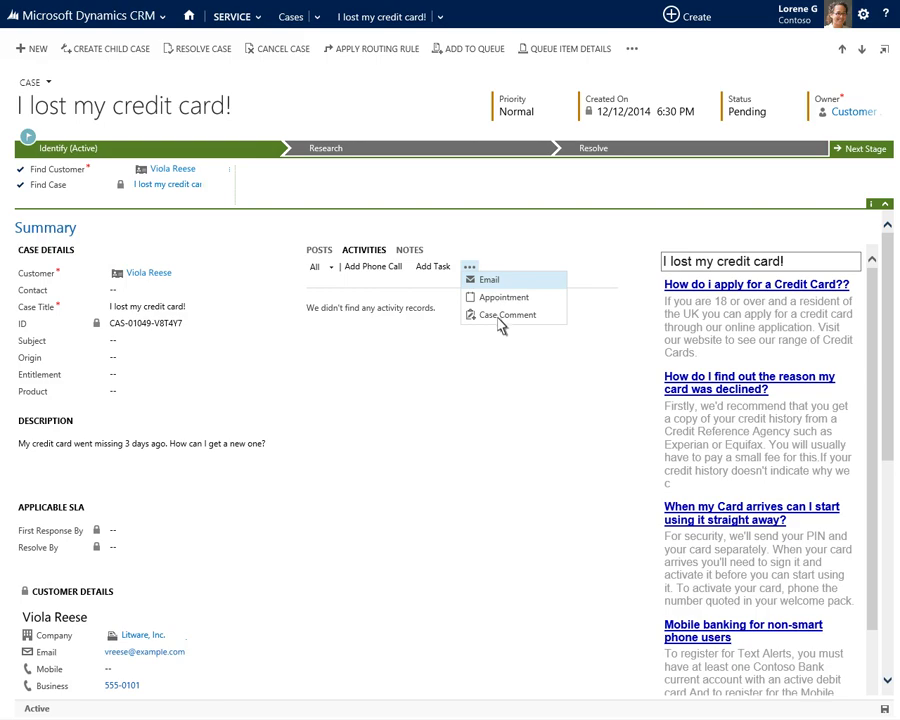
click(501, 315)
text(Your lost credit card)
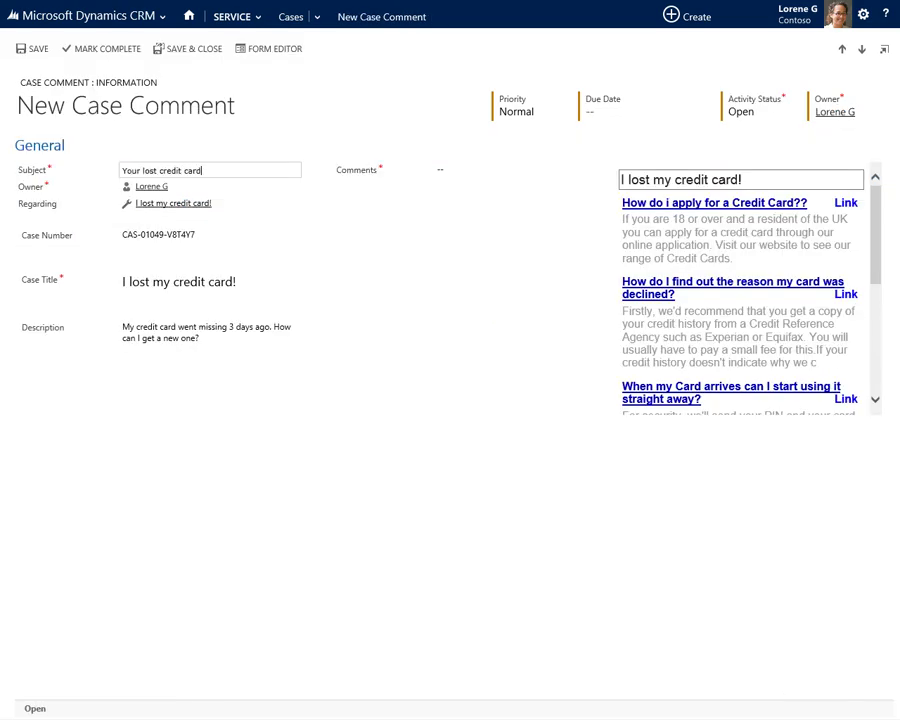
- Write that a new card is being re-issued right away, then save and close the comment
click(460, 174)
text(We re)
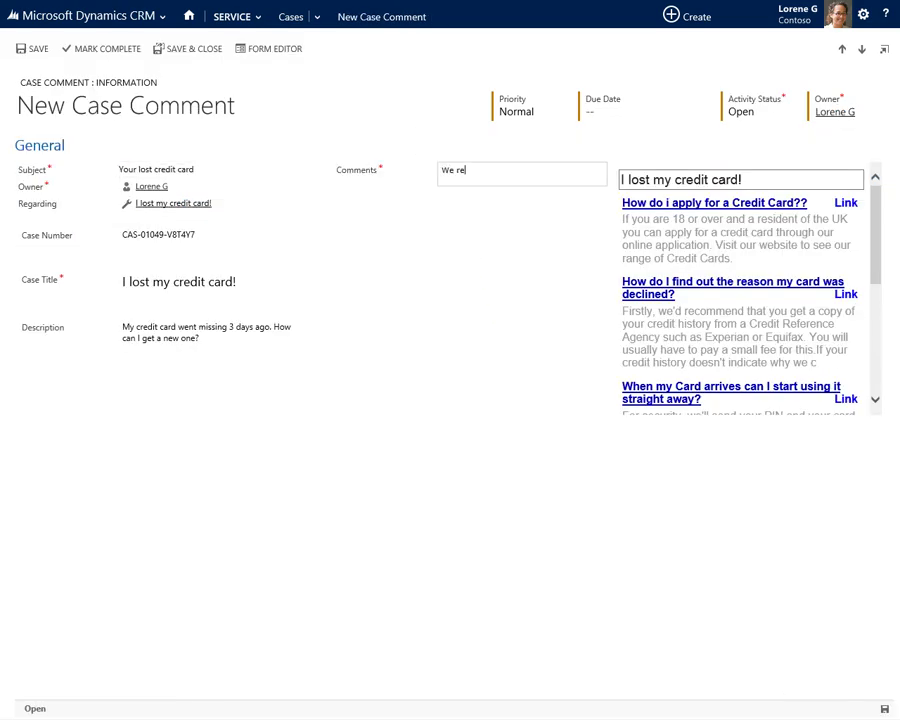
text(ceived your submission and we're re-issuing you a new one right away.)
click(315, 147)
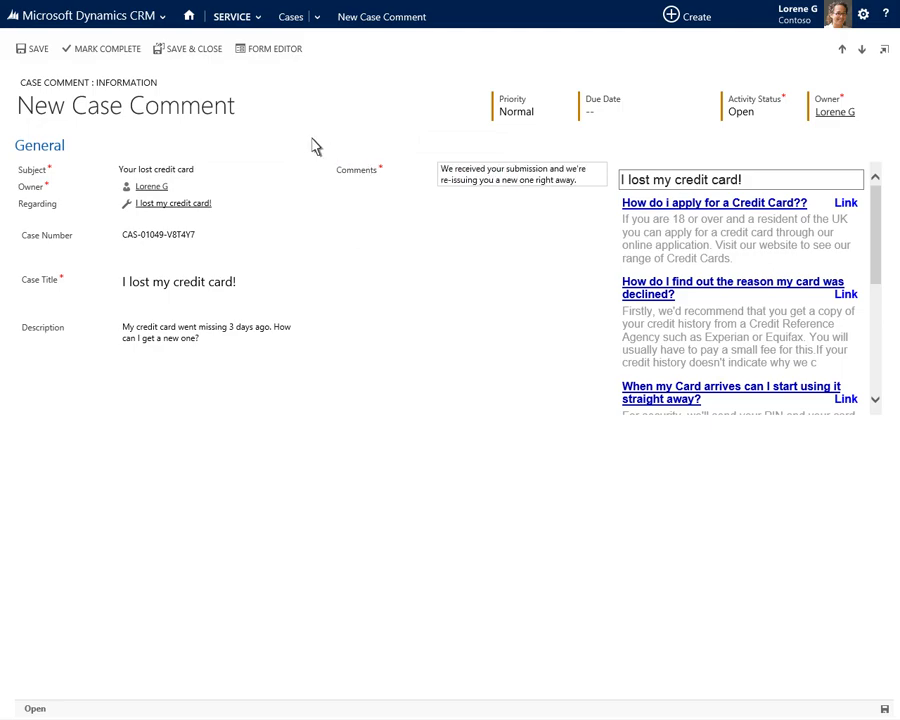
click(190, 49)
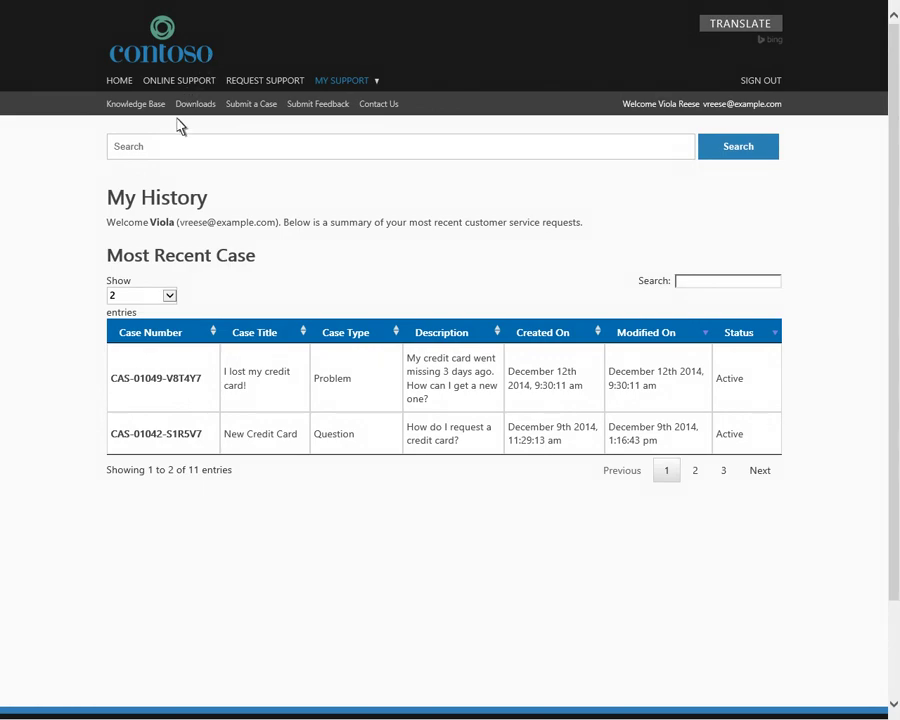
- Submit a 'New Credit Card' comment on the case asking 'Can I use the new card immediately?'
click(142, 393)
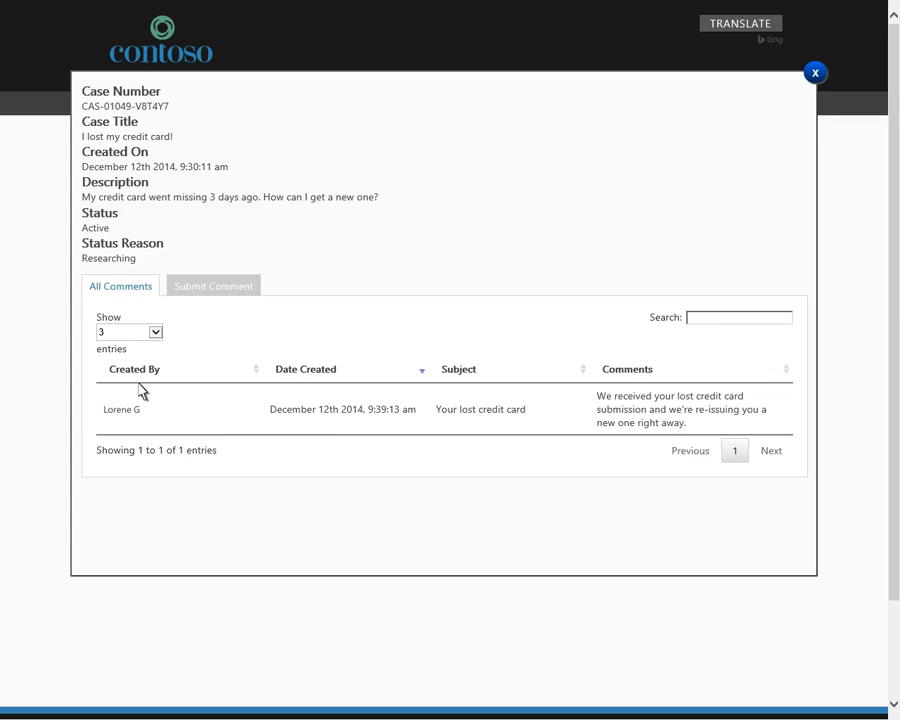
click(250, 287)
click(170, 336)
text(New Credit Card)
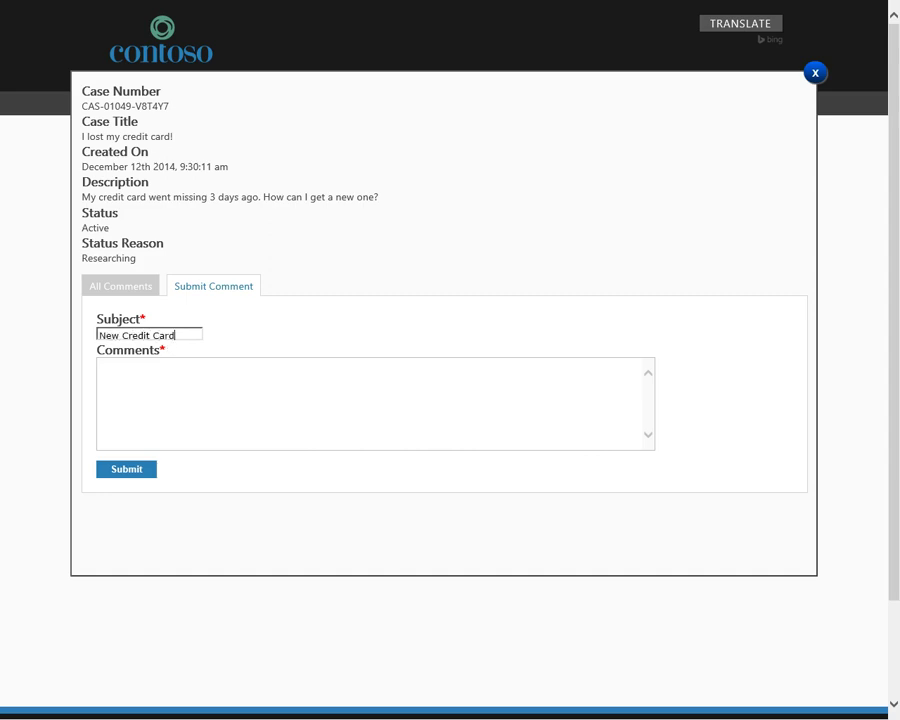
click(240, 377)
text(Thank you!  Can I use the new card immediately?)
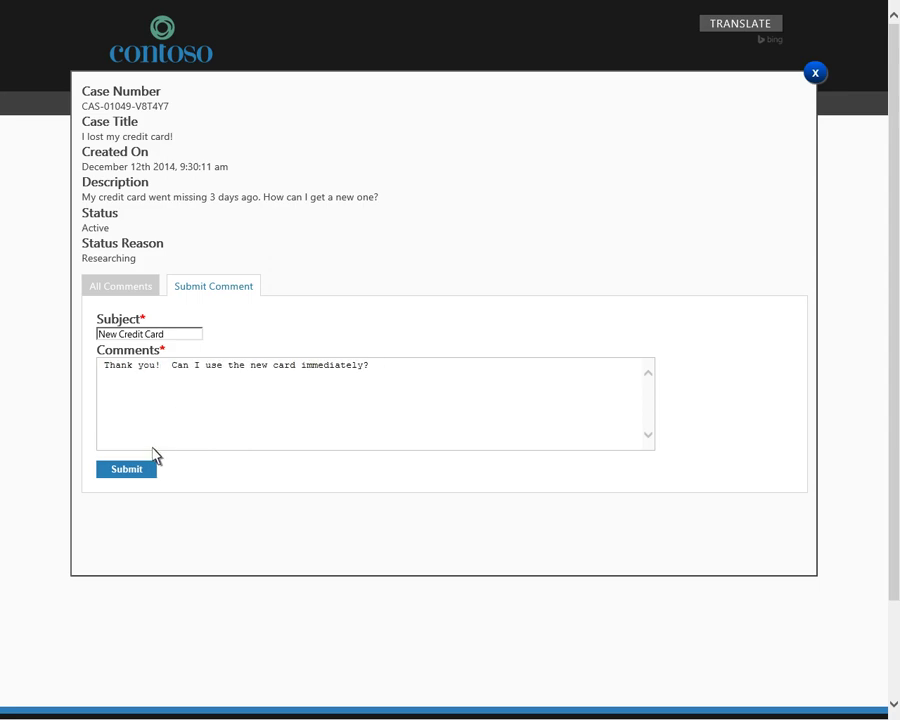
click(149, 470)
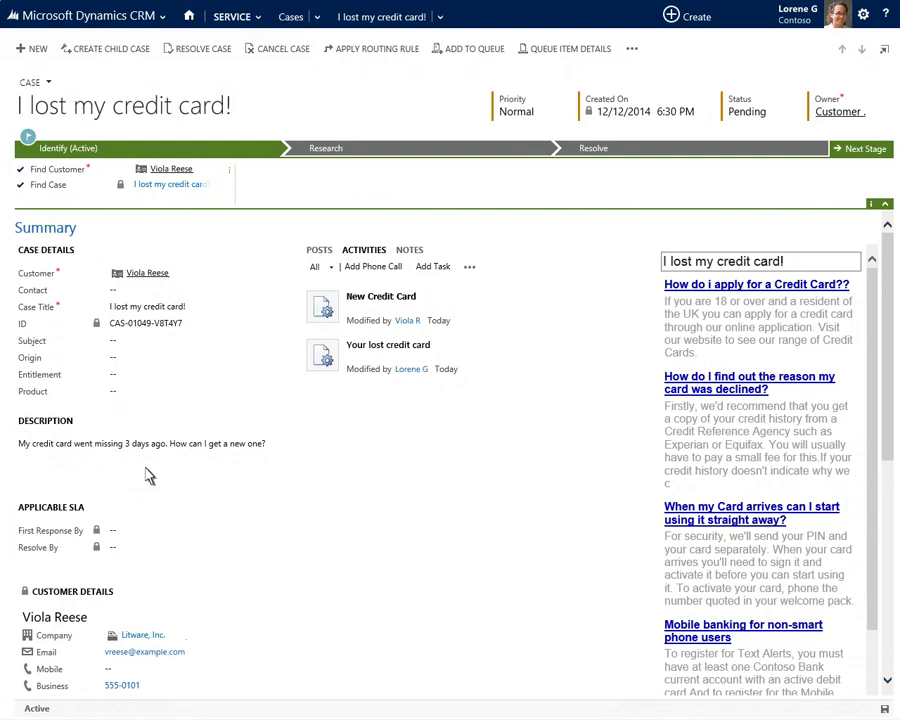
- Open the customer's 'New Credit Card' comment from the case Activities list
click(592, 300)
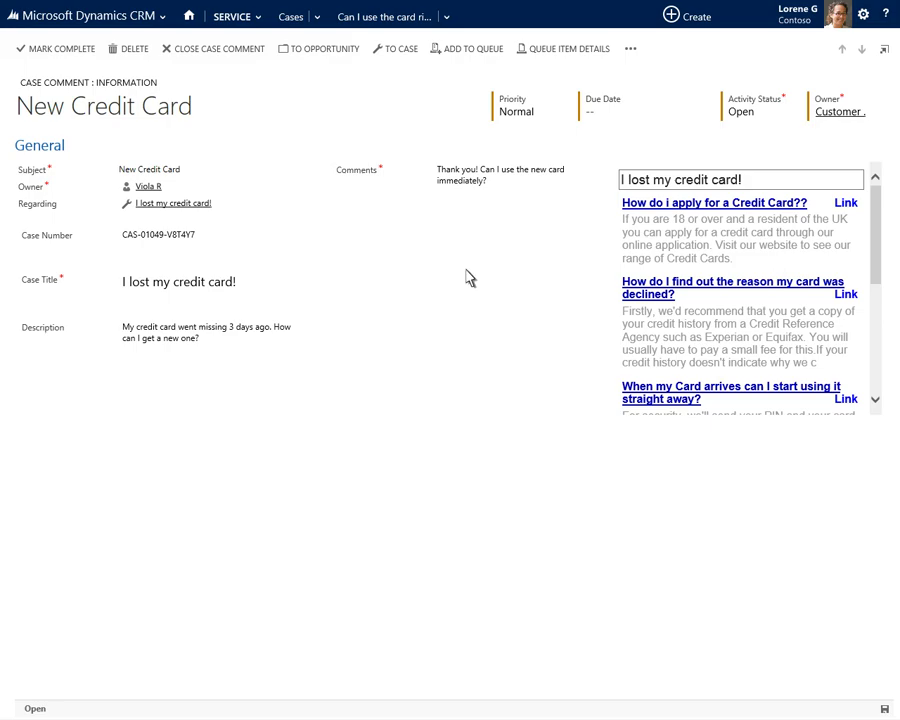
- Add an 'Information on new card' case comment pointing to the linked card-usage Knowledge Base article
click(225, 62)
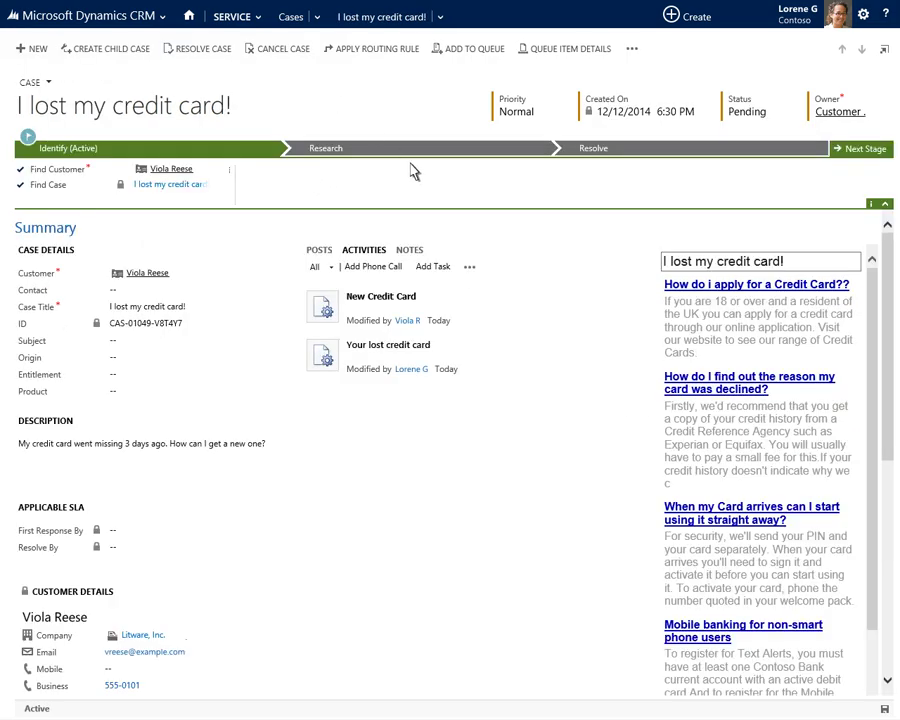
click(469, 267)
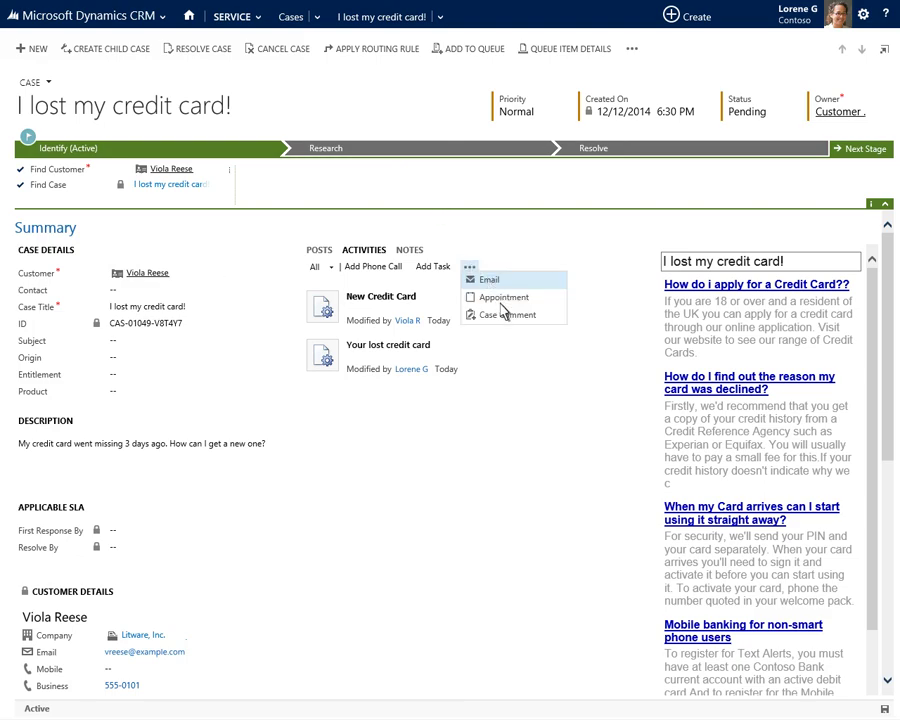
click(506, 316)
text(Information on new card)
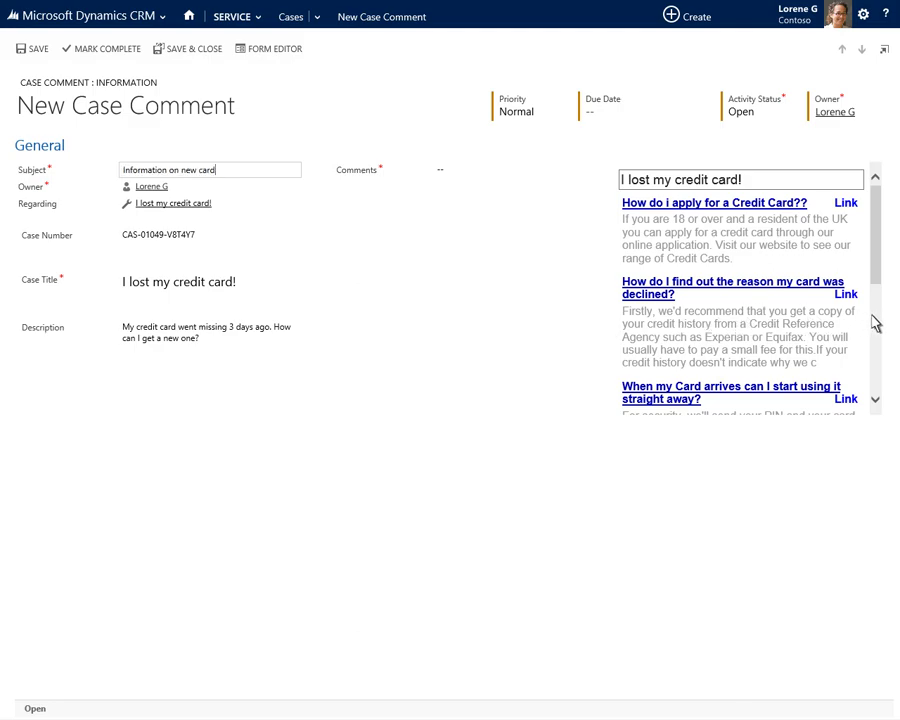
scroll(875, 322, down, 3)
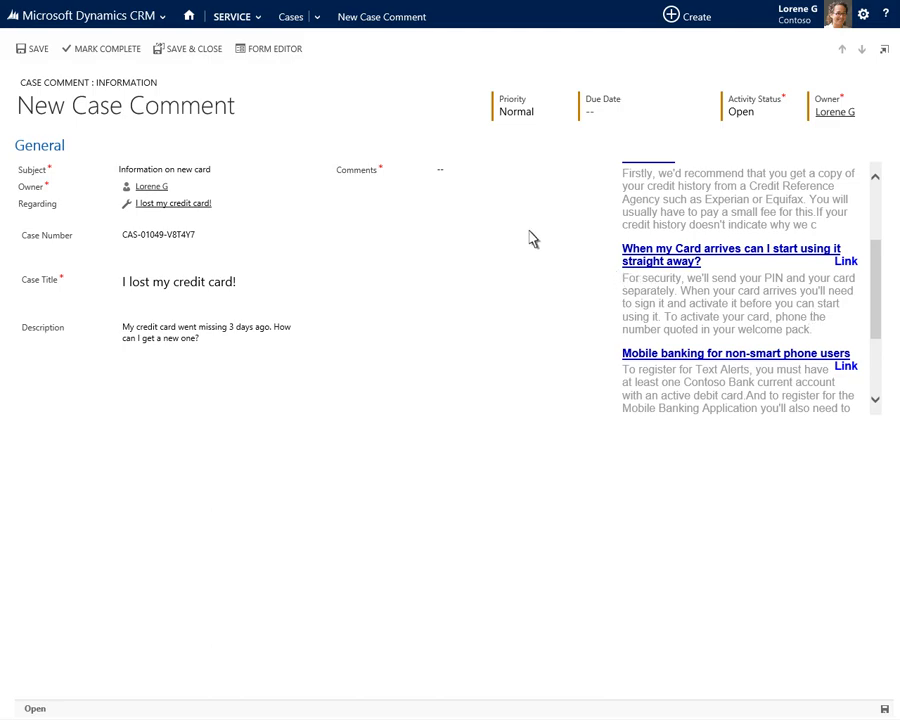
click(450, 179)
text(Yes - please see the Knowledge...)
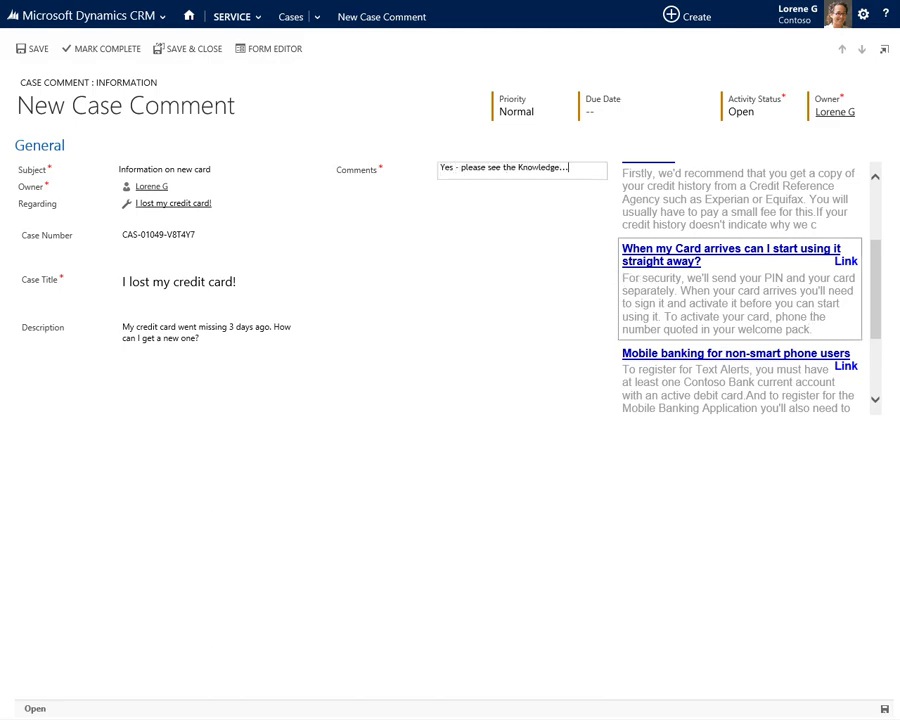
key(BackSpace)
key(BackSpace)
key(BackSpace)
text( Base article in the link below:)
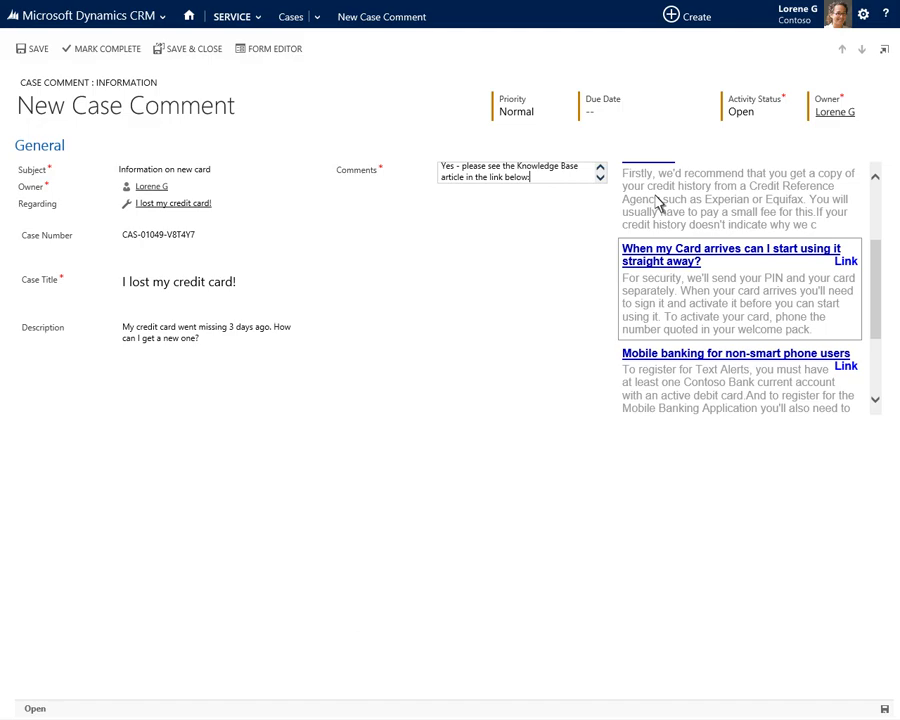
click(847, 264)
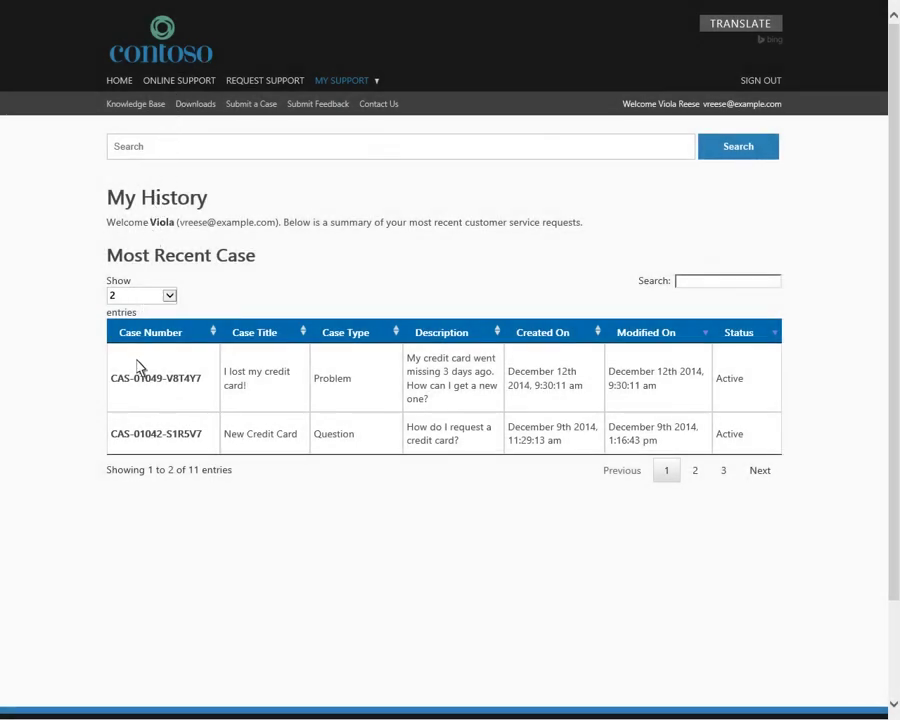
- Open the lost-card case and follow its Knowledge Base link about using the card straight away
click(138, 380)
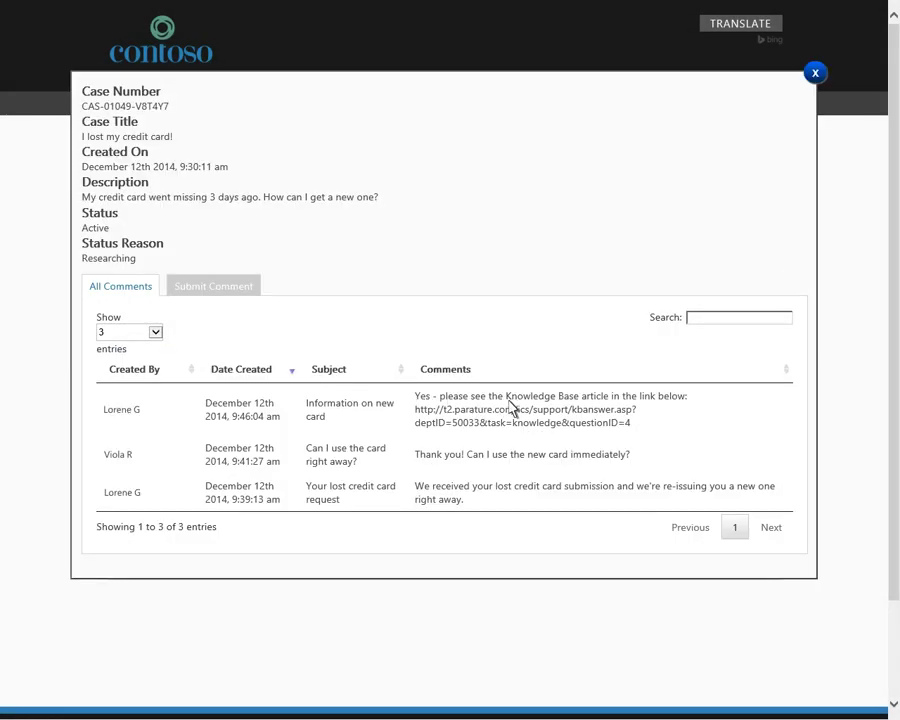
click(627, 422)
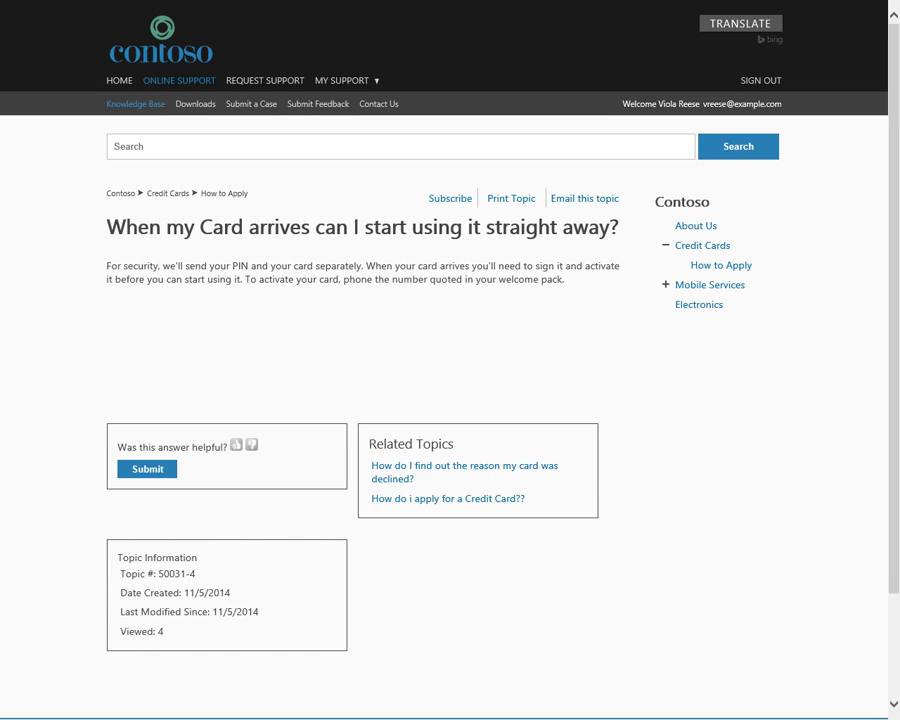